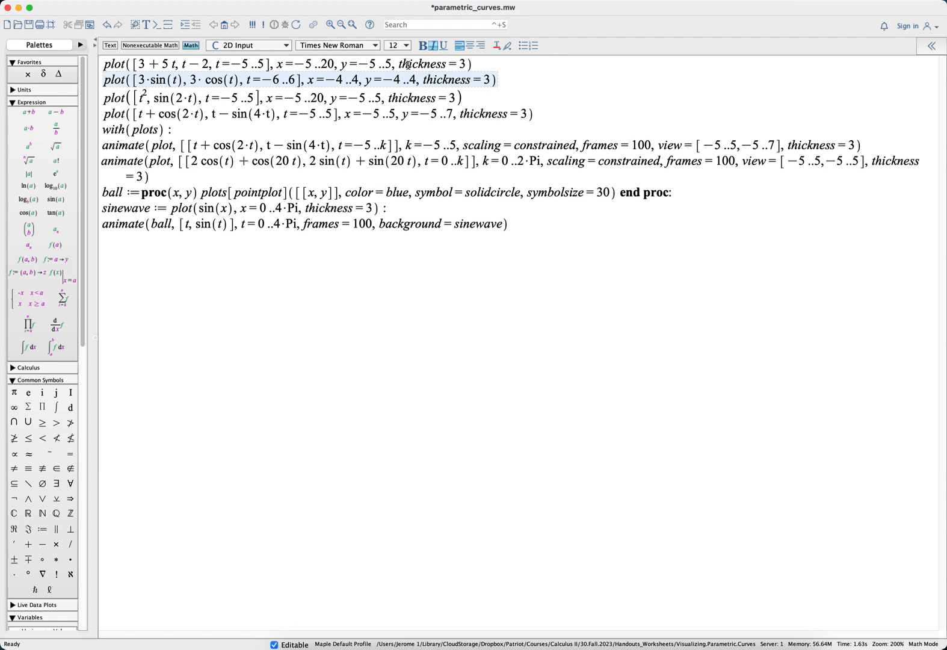
Step: Plot the first parametric line, and replot it with the x-component changed to 3 − 5t
click(345, 64)
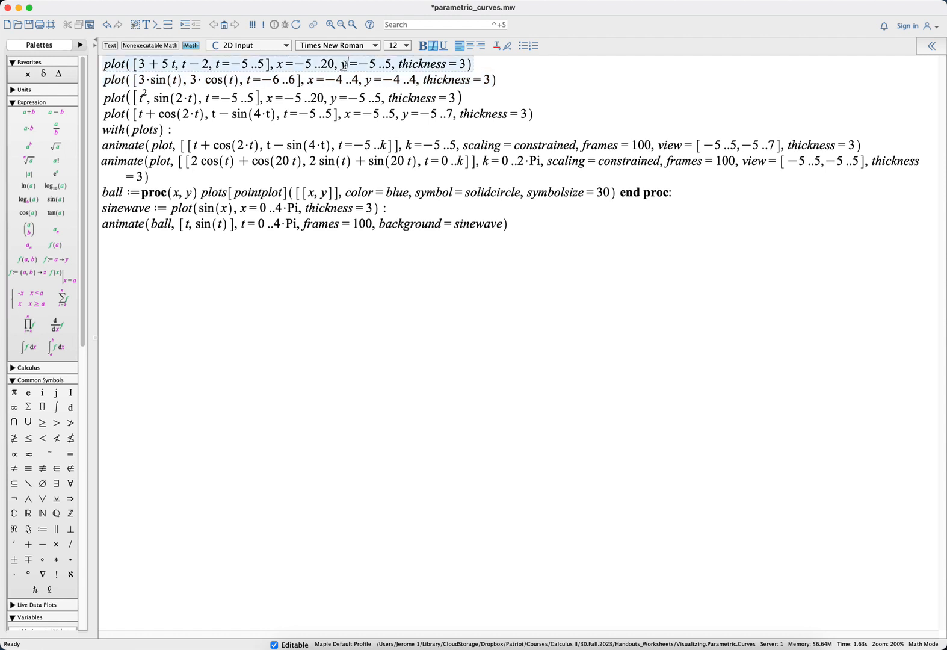
key(Return)
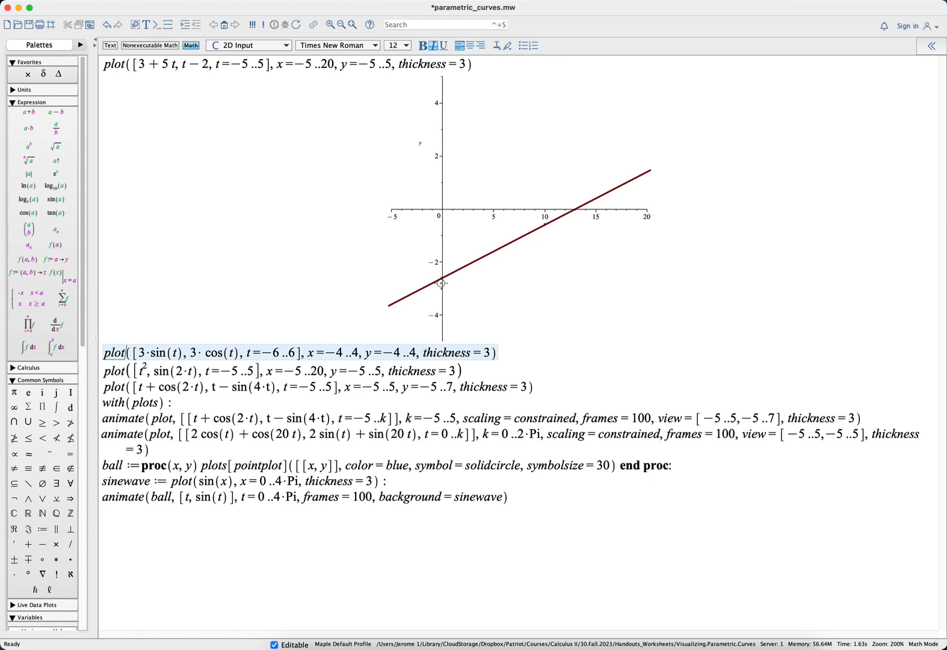
double_click(152, 63)
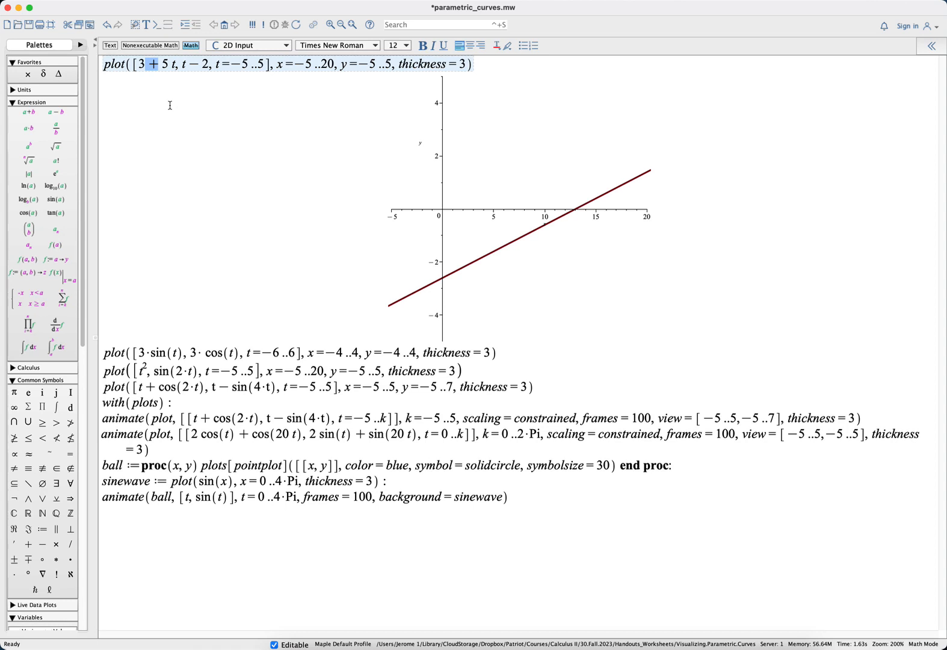
key(BackSpace)
text(-)
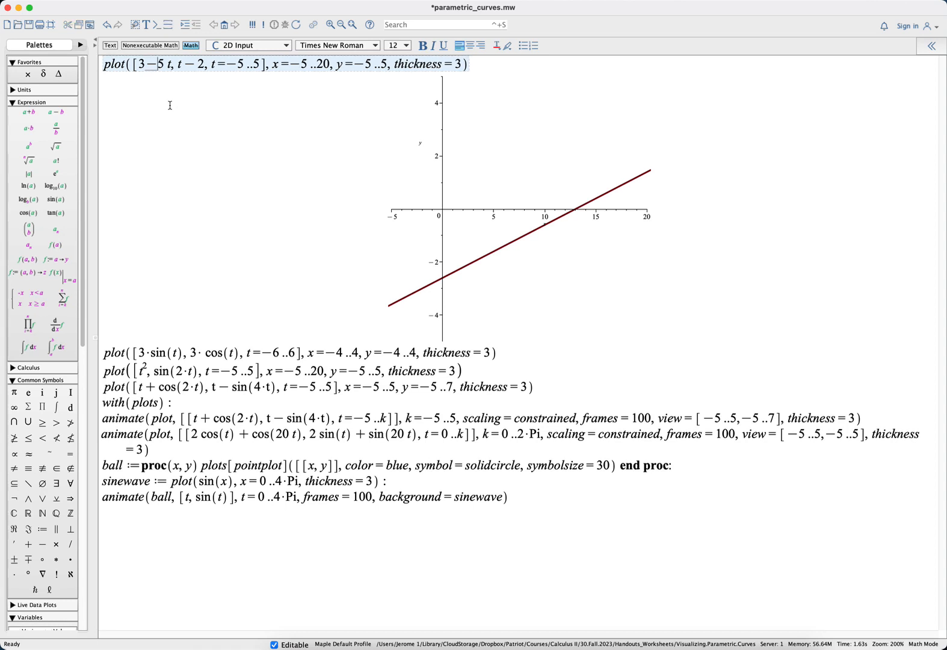
key(Return)
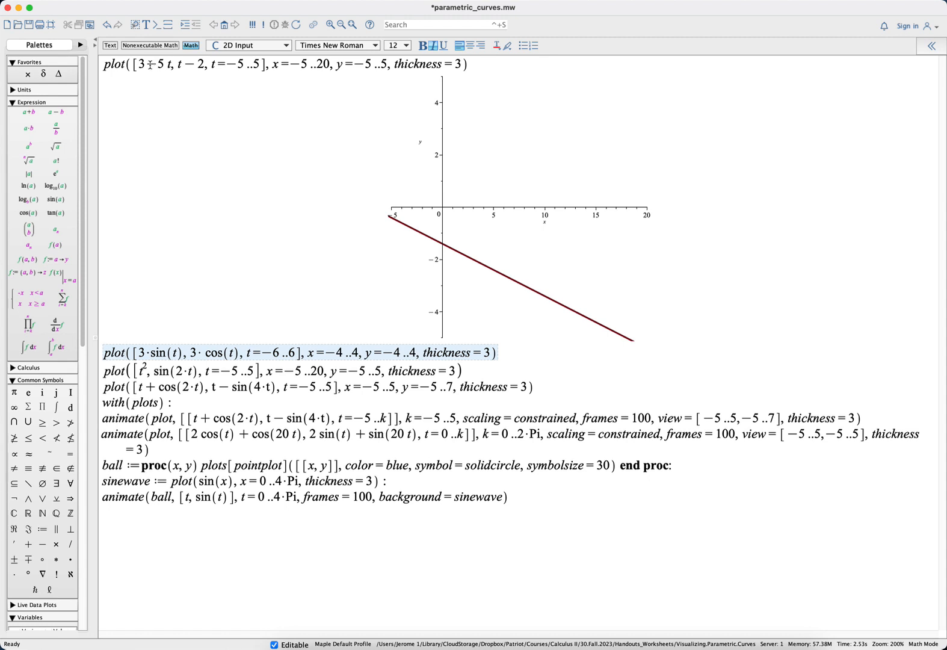
Step: Change the line's y-component to −t − 2 and replot it
click(178, 64)
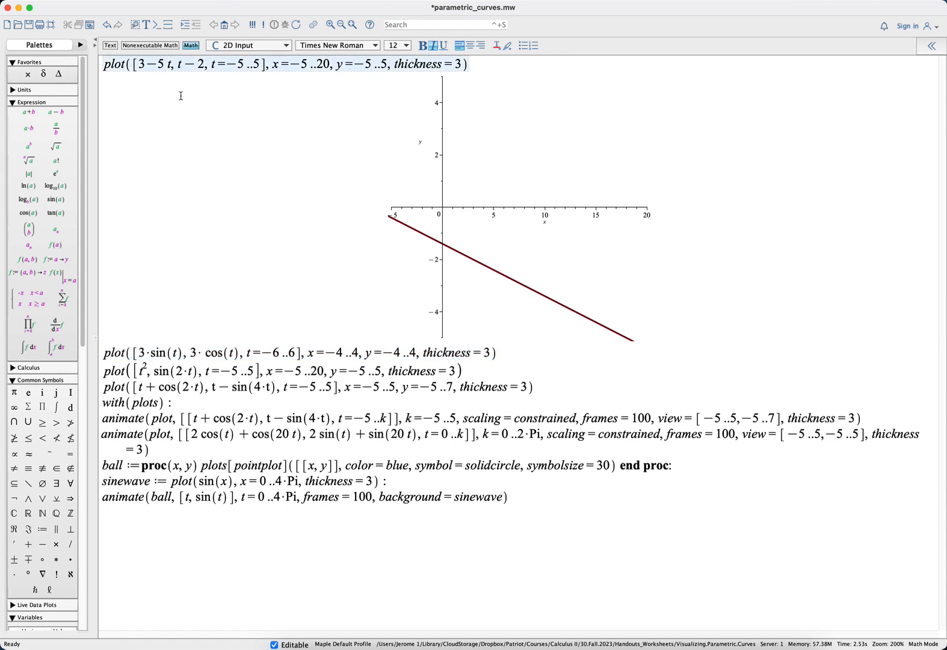
text(-)
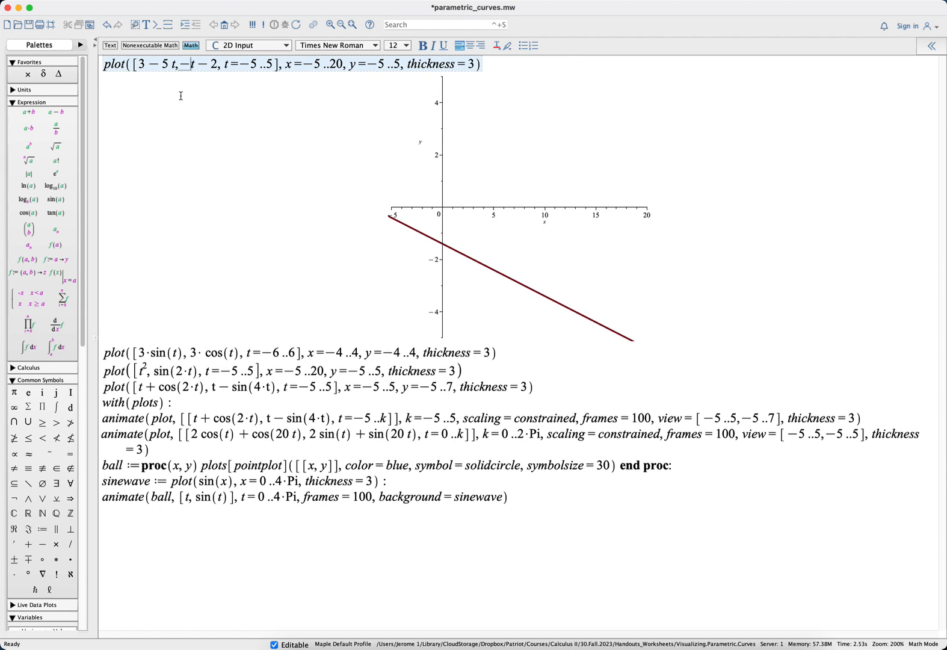
key(Return)
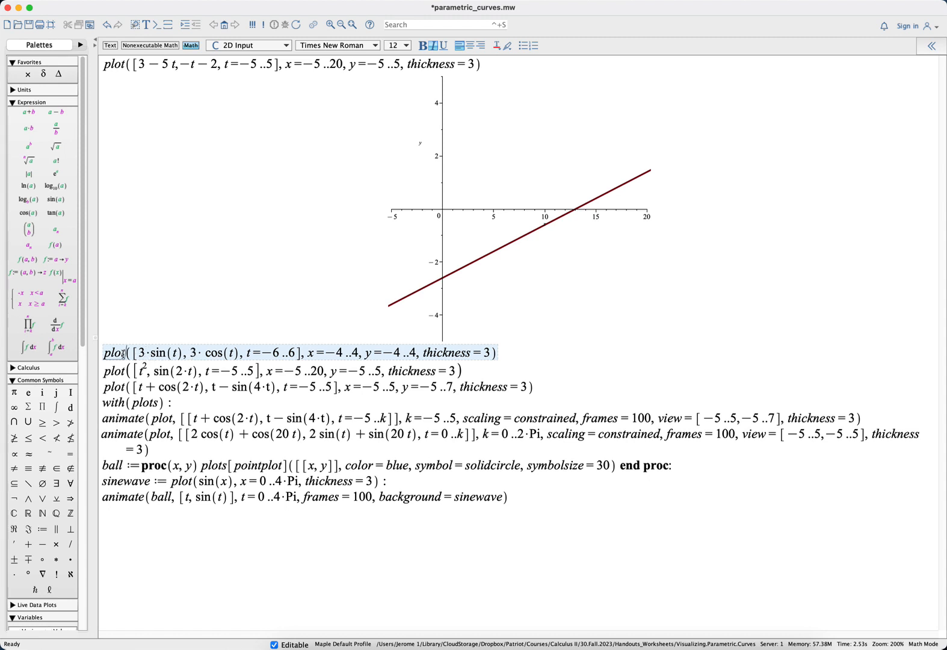
Step: Plot the 3·sin(t), 3·cos(t) curve, and replot it with both coefficients set to 1
key(Return)
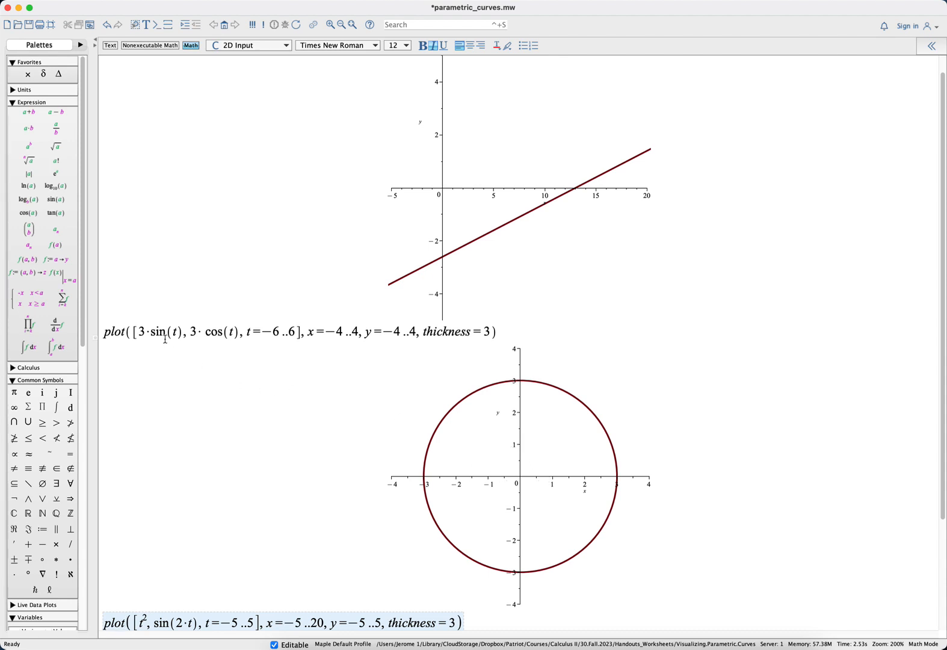
click(145, 334)
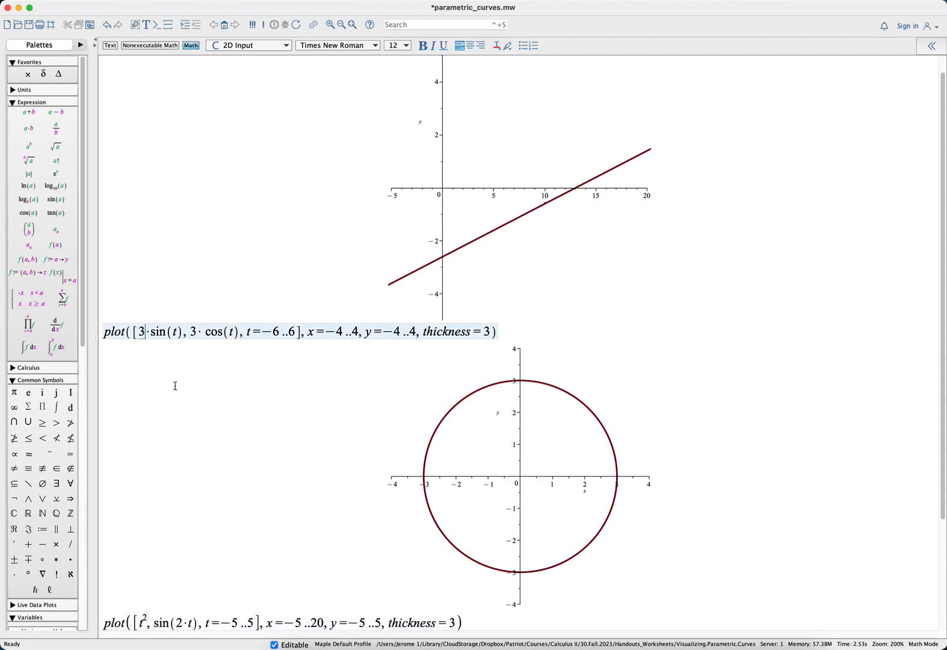
key(Right)
key(Right)
key(Right)
key(Right)
key(Right)
key(Right)
key(Right)
key(Right)
key(Right)
key(BackSpace)
text(1)
key(Return)
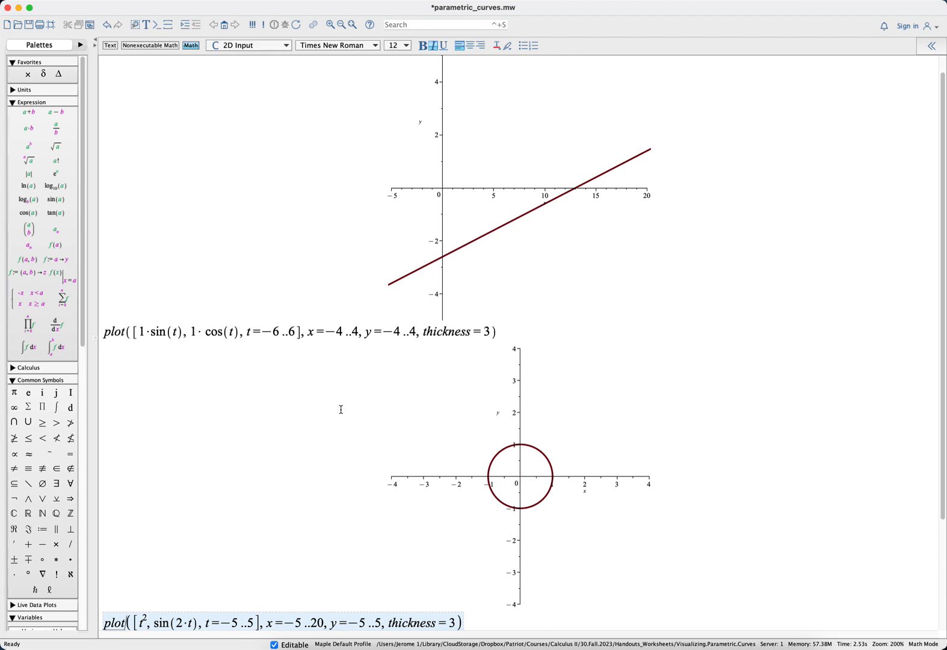
Step: Set the sin(t) coefficient to 3 in the second plot command and replot the curve
click(147, 334)
key(BackSpace)
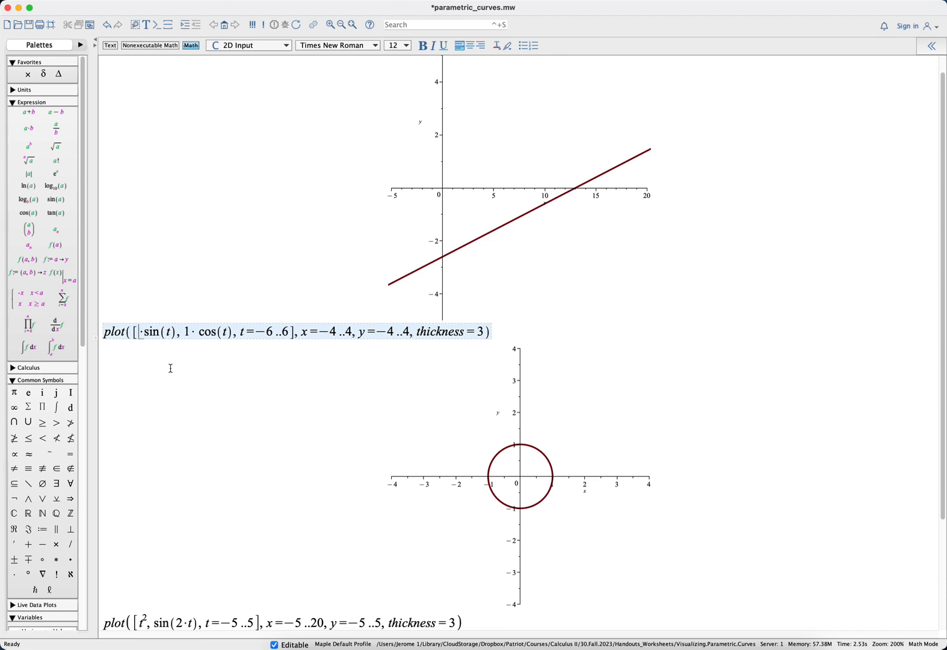
text(3)
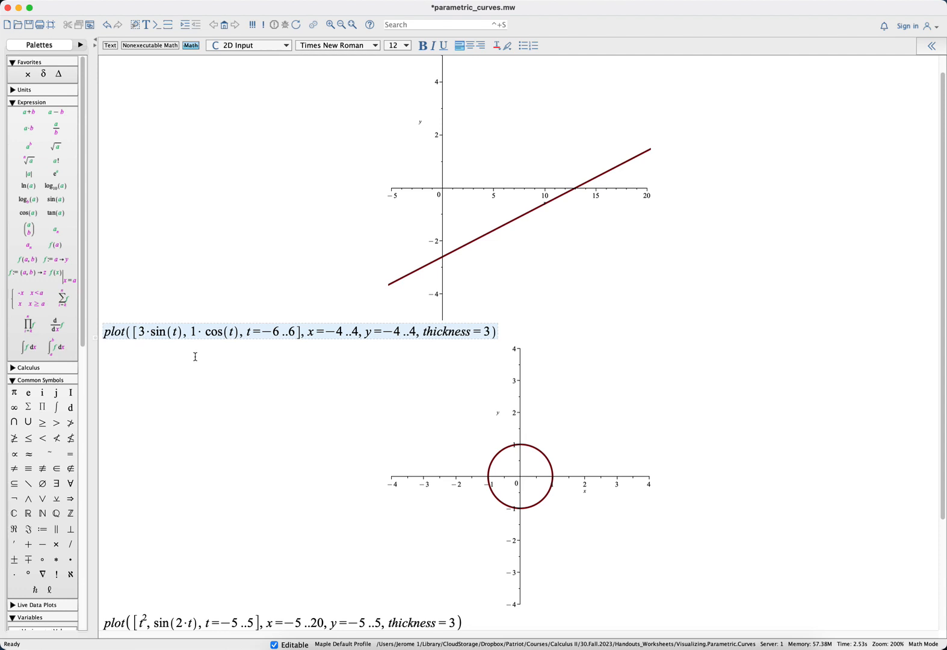
key(Return)
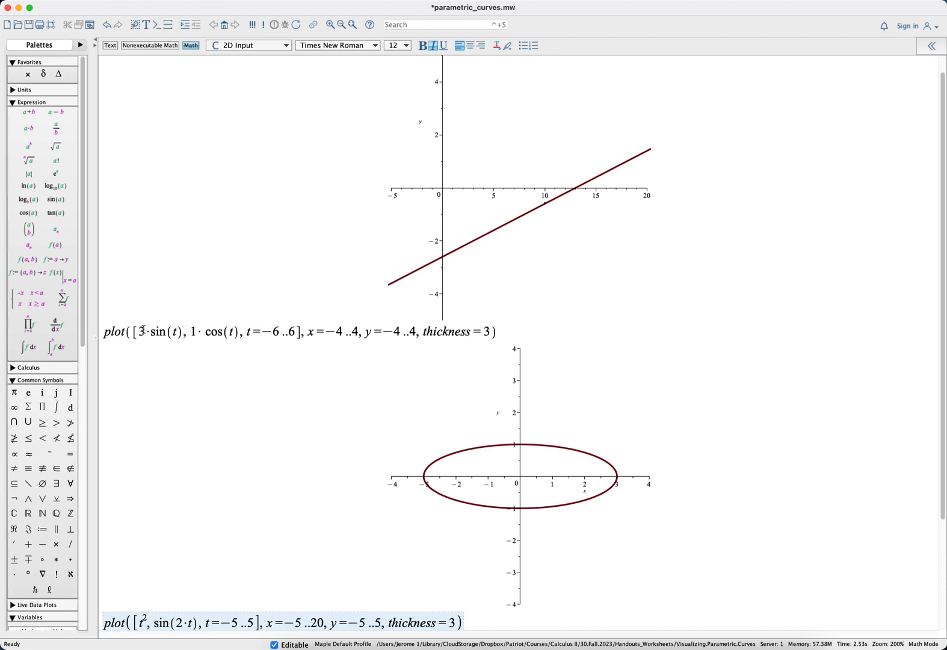
Step: Set the sin(t) coefficient to 4 in the second plot command and replot the ellipse
click(142, 331)
double_click(141, 332)
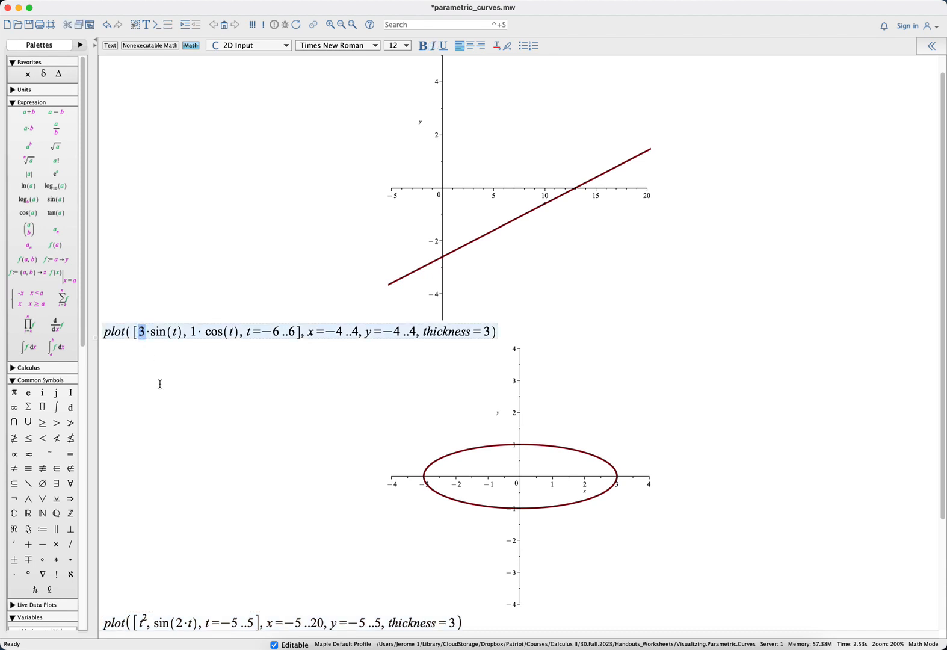
text(4)
key(Return)
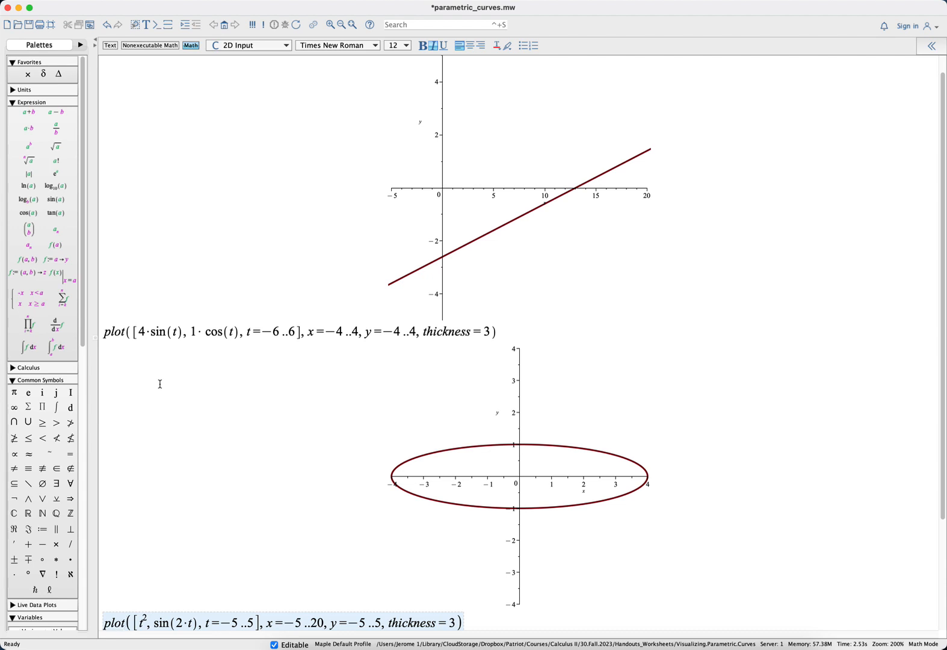
Step: Plot the parametric curve t², sin(2·t) for t from −5 to 5
scroll(253, 405, down, 5)
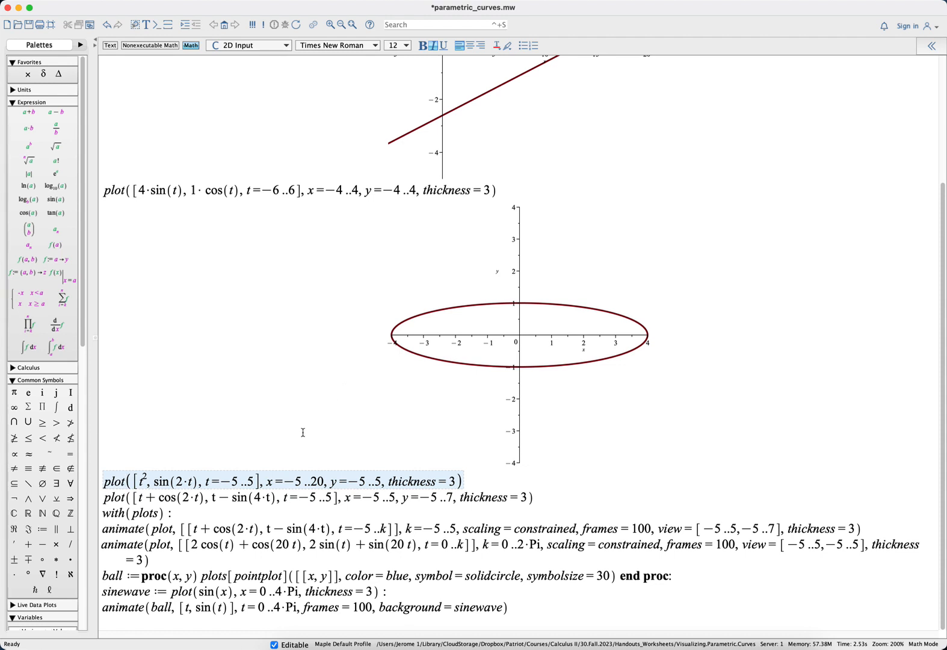
click(199, 480)
key(Return)
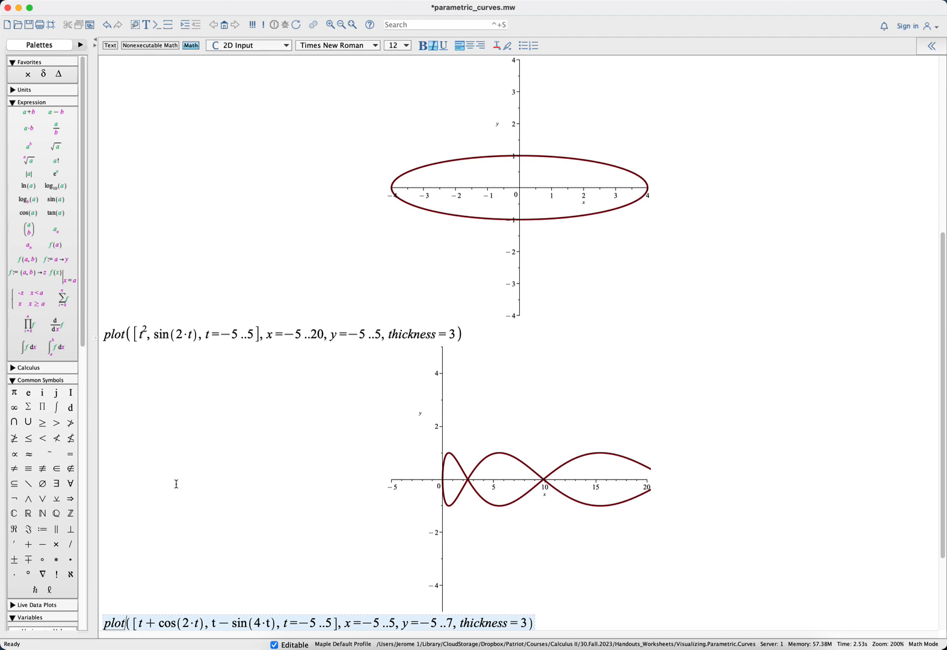
Step: Plot the parametric curve t + cos(2·t), t − sin(4·t) for t from −5 to 5
scroll(210, 485, down, 2)
scroll(212, 486, down, 2)
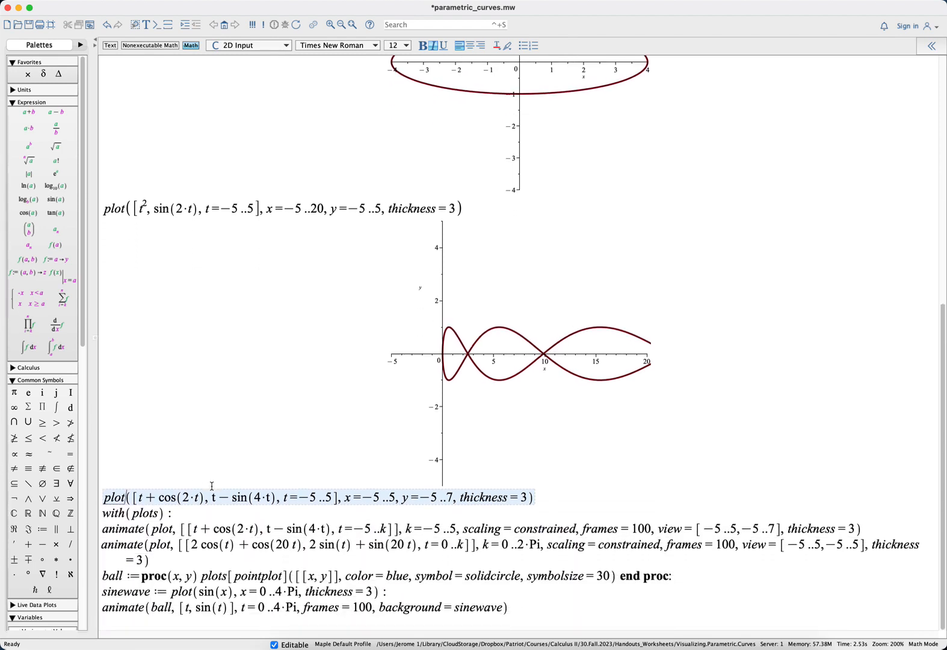
scroll(212, 485, up, 1)
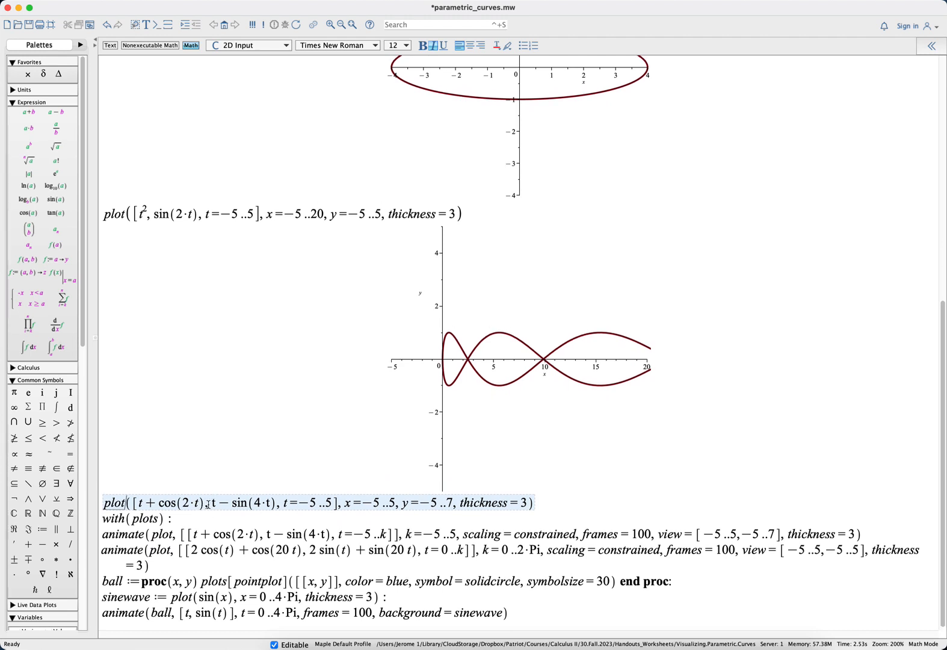
click(209, 503)
key(Return)
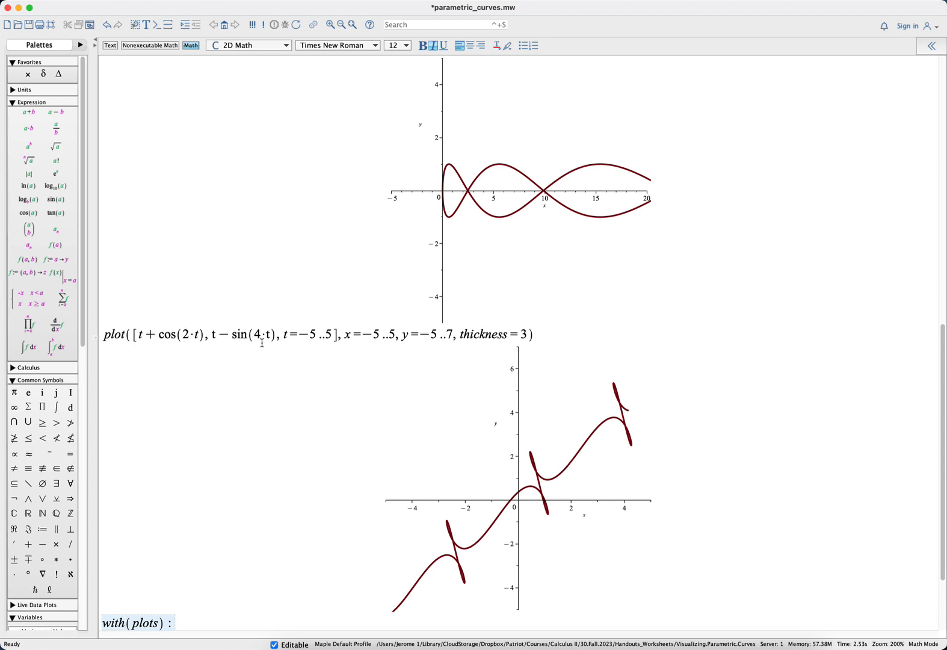
Step: Load the plots package and generate the 100-frame animation of the t + cos(2·t), t − sin(4·t) curve
scroll(231, 375, down, 4)
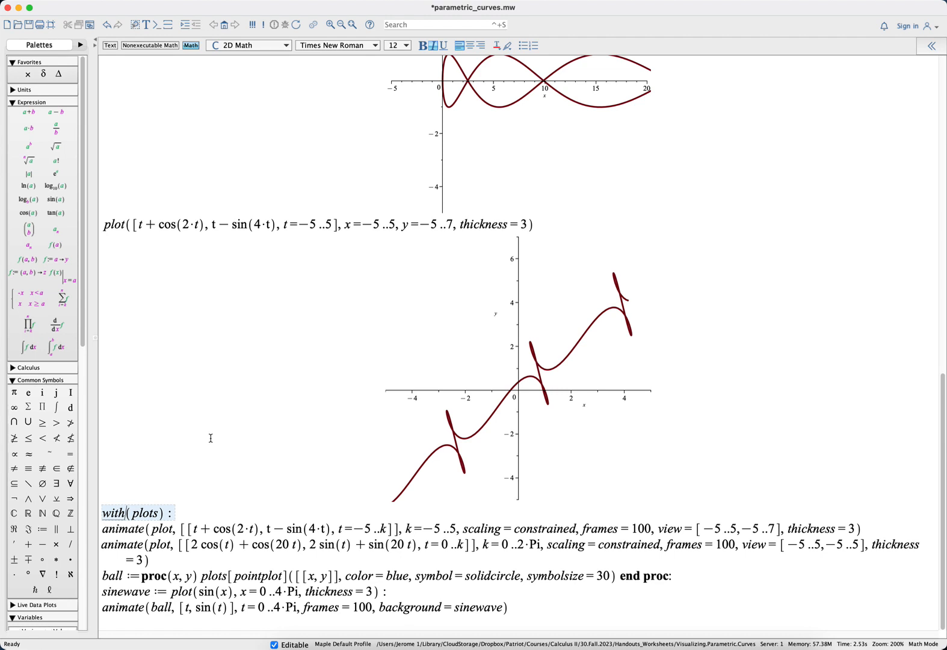
key(Return)
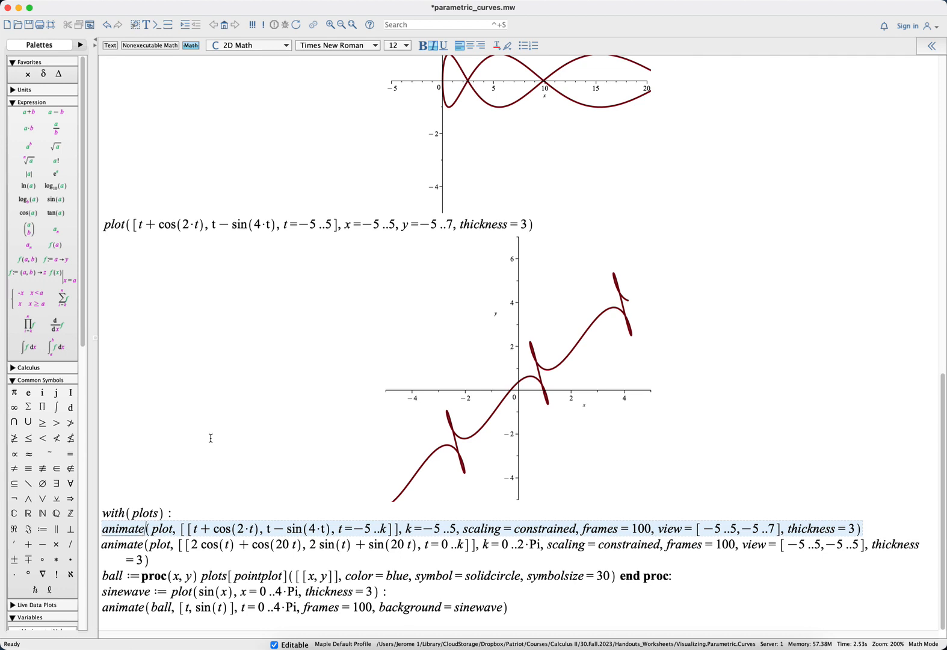
key(Return)
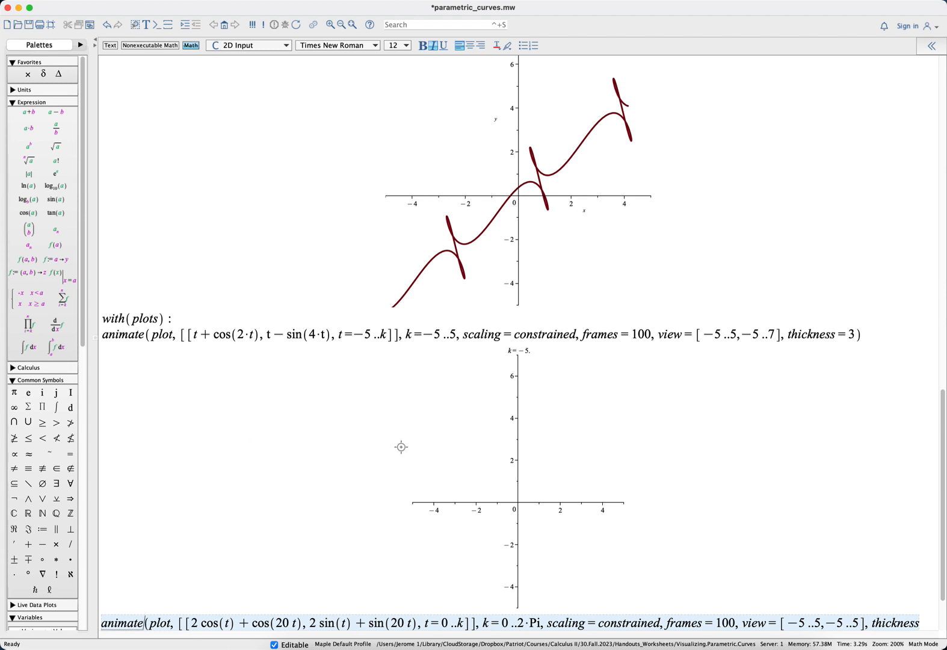
Step: Set the generated animation's speed to 5 FPS and play it
click(575, 448)
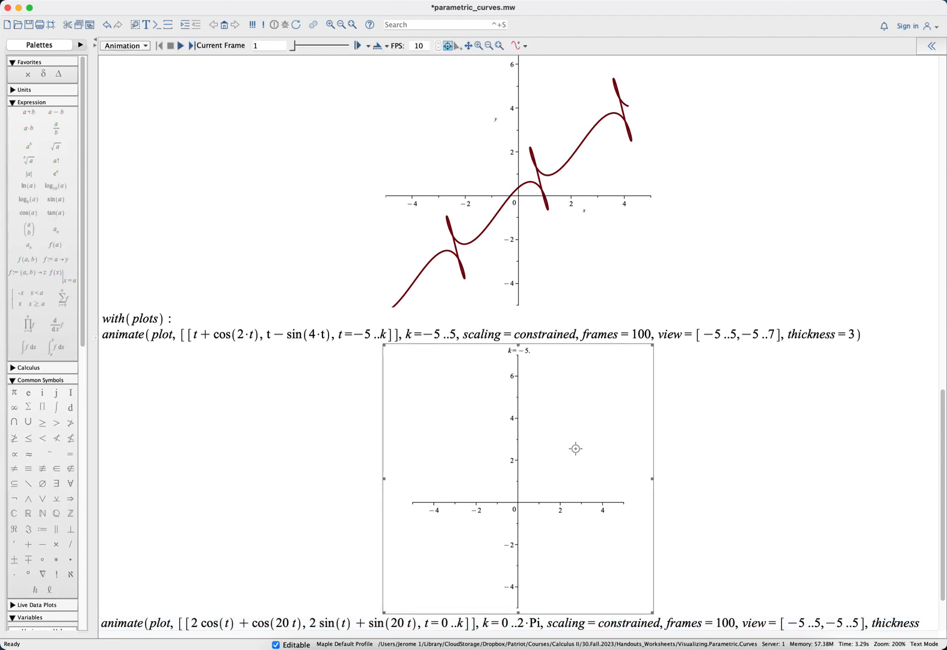
click(438, 49)
click(438, 48)
click(438, 50)
click(181, 46)
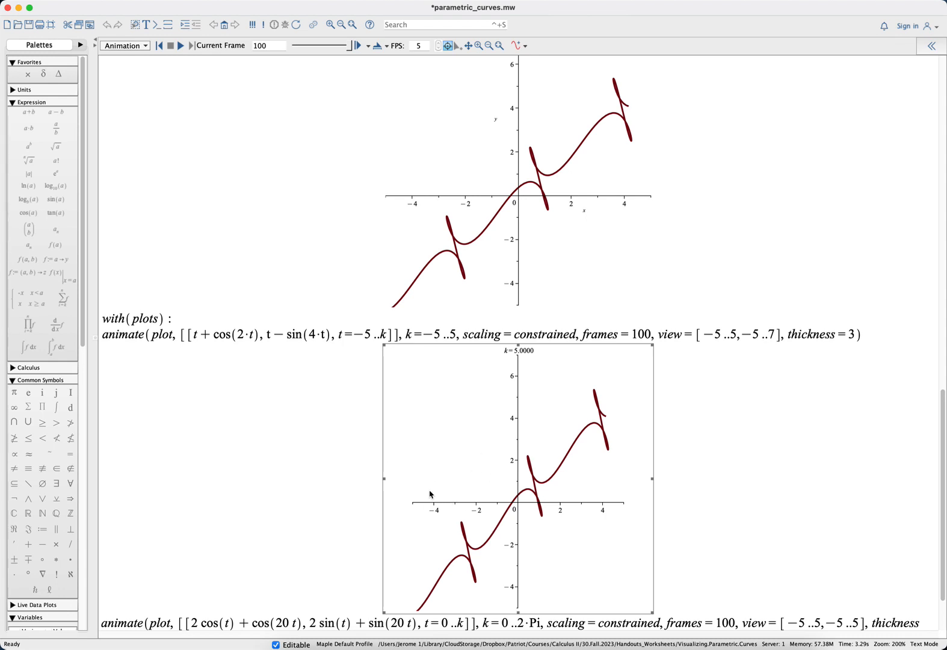
Step: Generate the animation of the 2 cos(t) + cos(20 t), 2 sin(t) + sin(20 t) curve for k from 0 to 2·Pi
scroll(319, 461, down, 3)
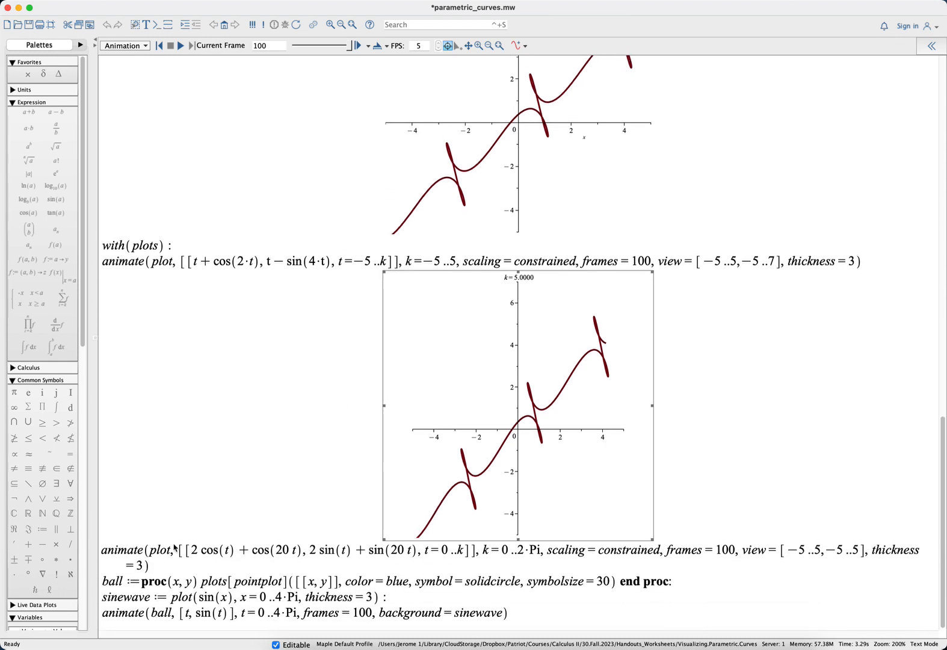
click(130, 550)
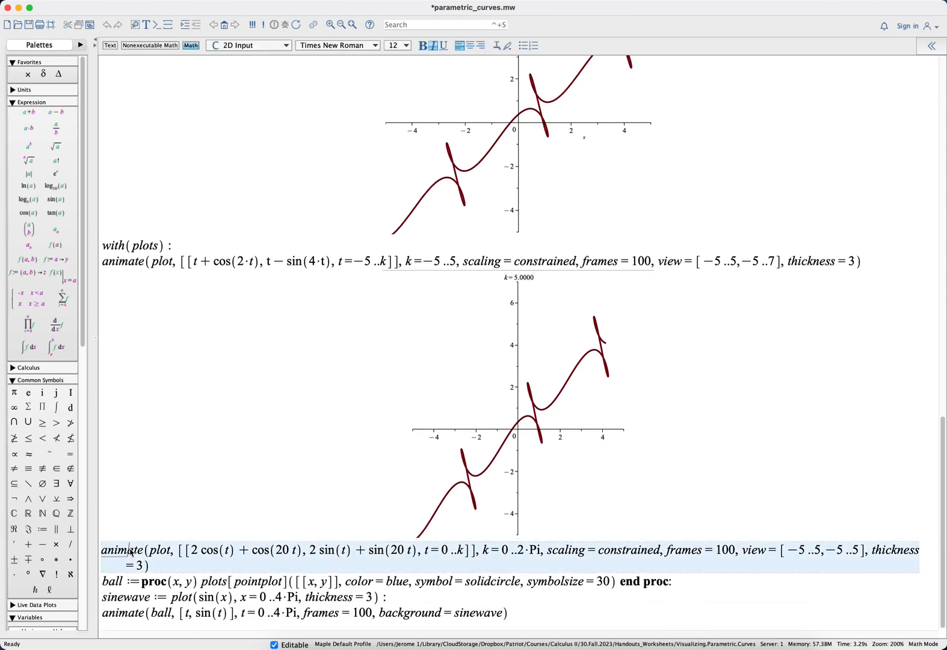
key(Return)
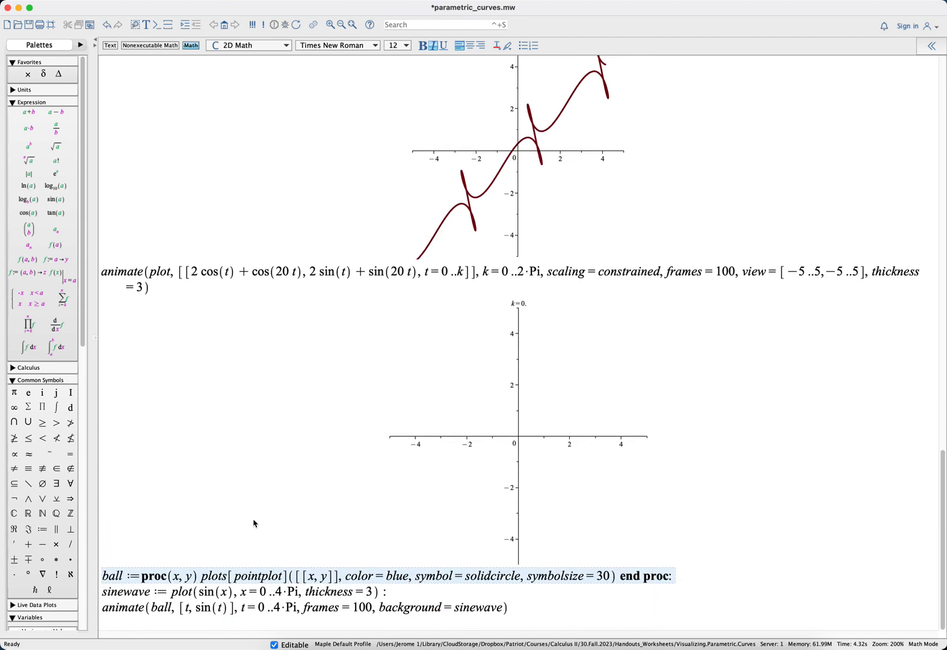
Step: Set the looping-circle curve animation to 5 FPS and play it
click(471, 399)
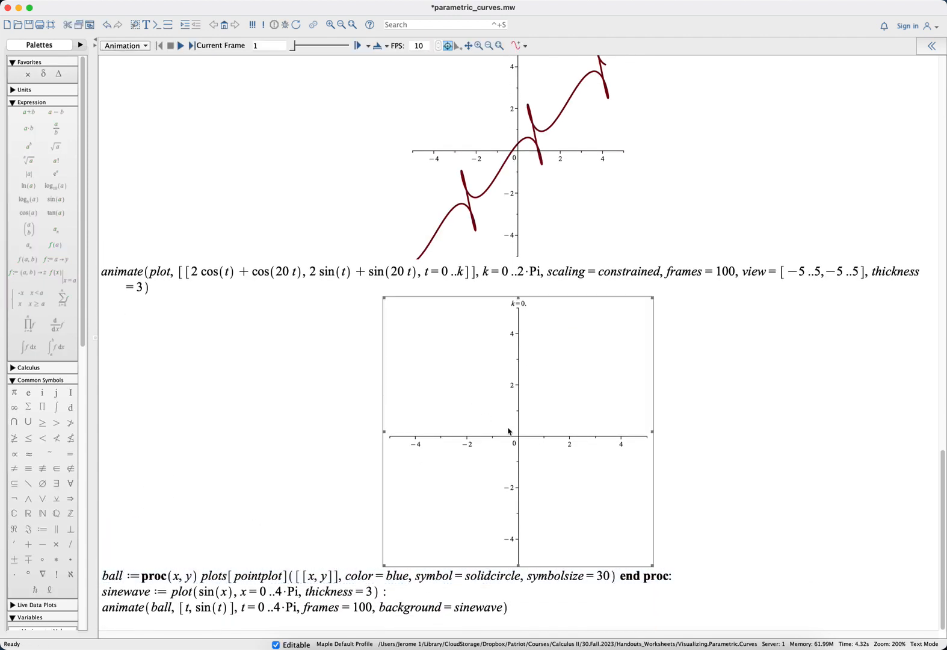
click(439, 48)
click(439, 48)
click(438, 48)
click(181, 46)
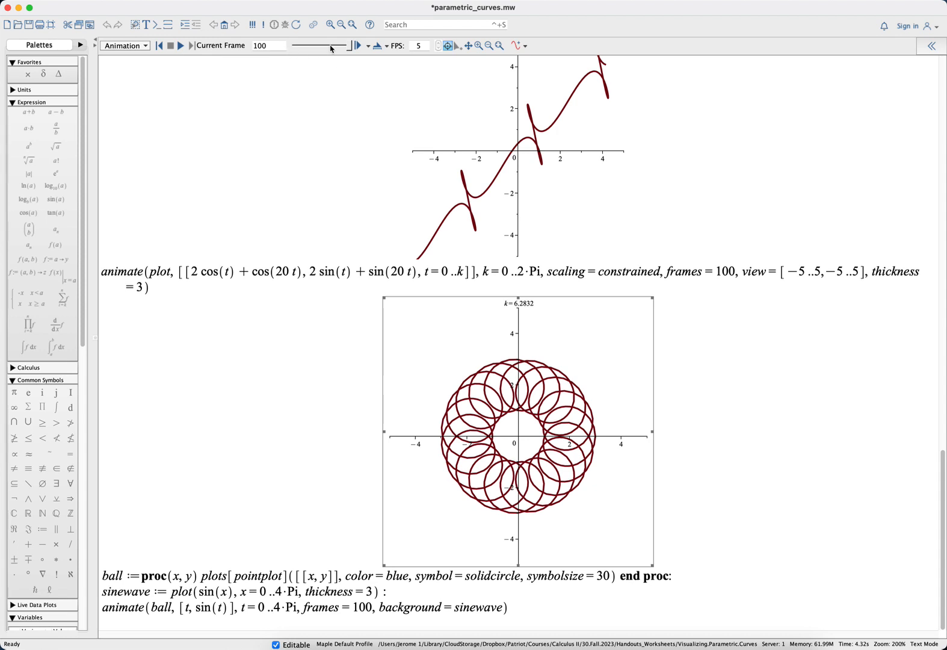
Step: Scrub the looping-circle animation back to frame 72 and replay it to the end
mouse_move(351, 51)
mouse_down()
mouse_move(314, 50)
mouse_move(335, 51)
mouse_up()
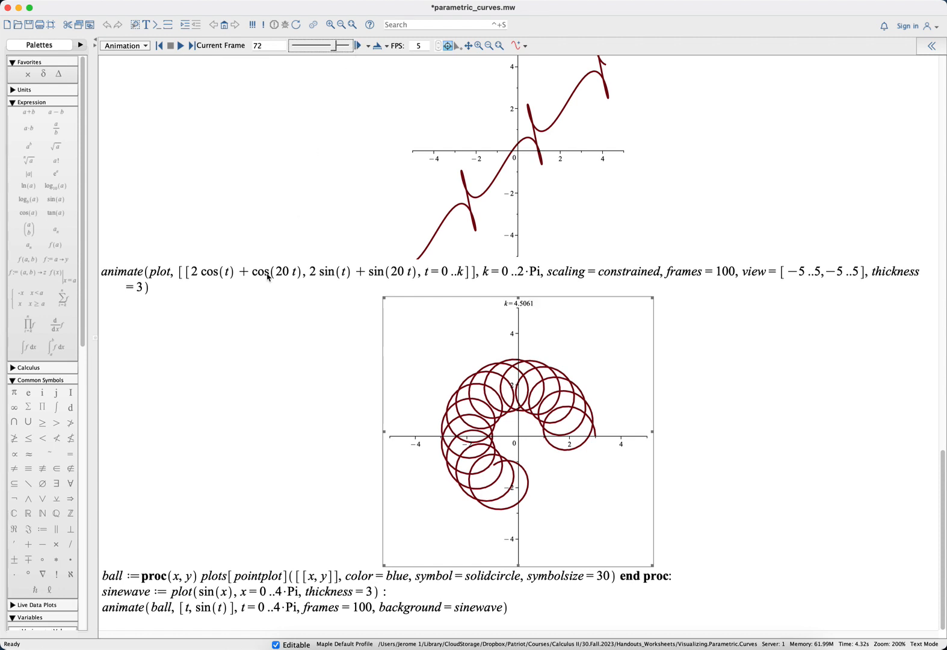
click(358, 45)
click(180, 47)
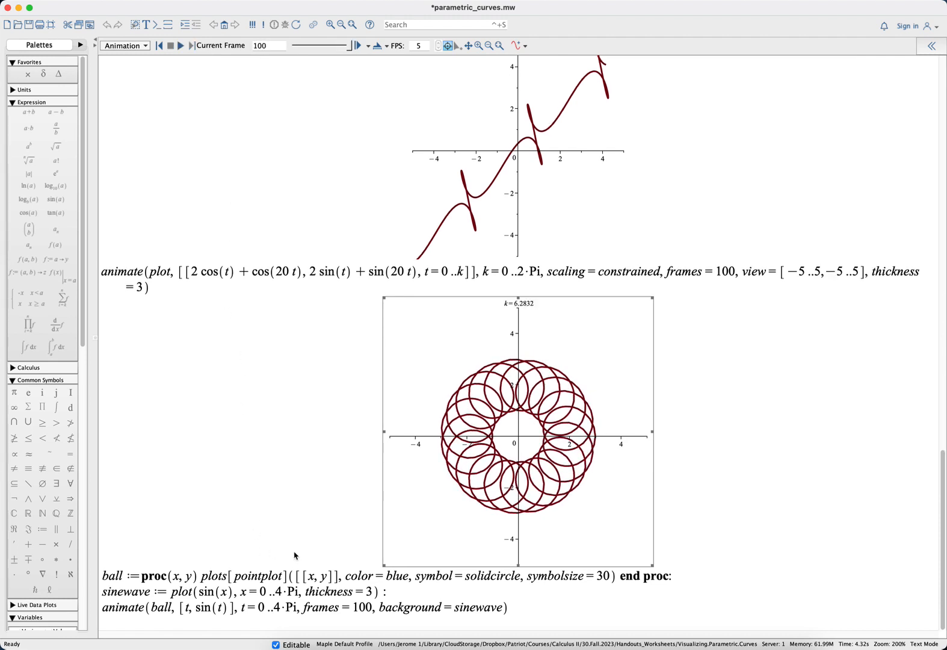
Step: Run the ball and sinewave definitions and generate the 100-frame animation of the ball over the sine curve
click(364, 581)
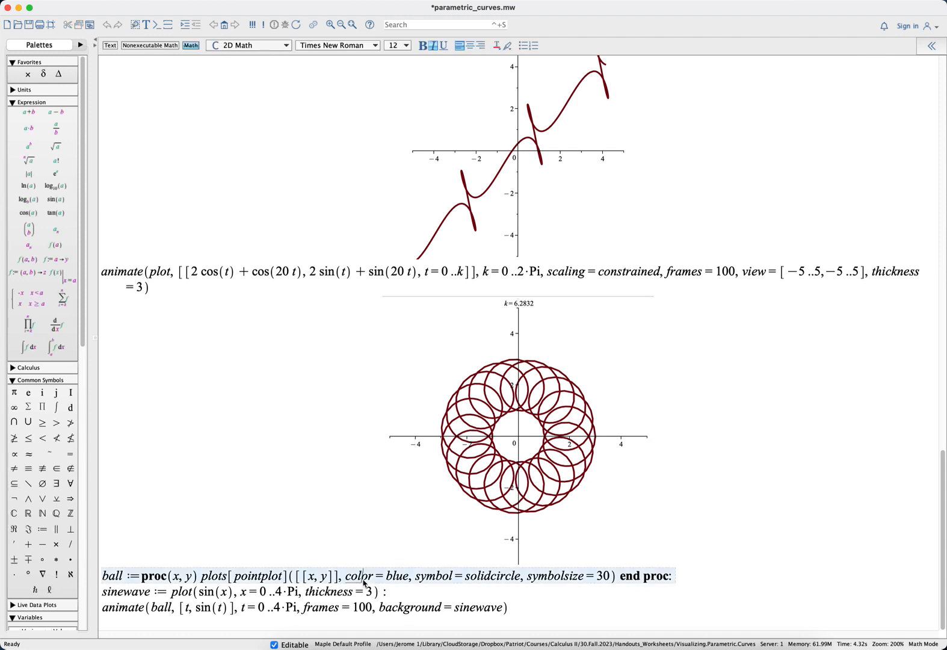
key(Down)
key(Down)
key(Return)
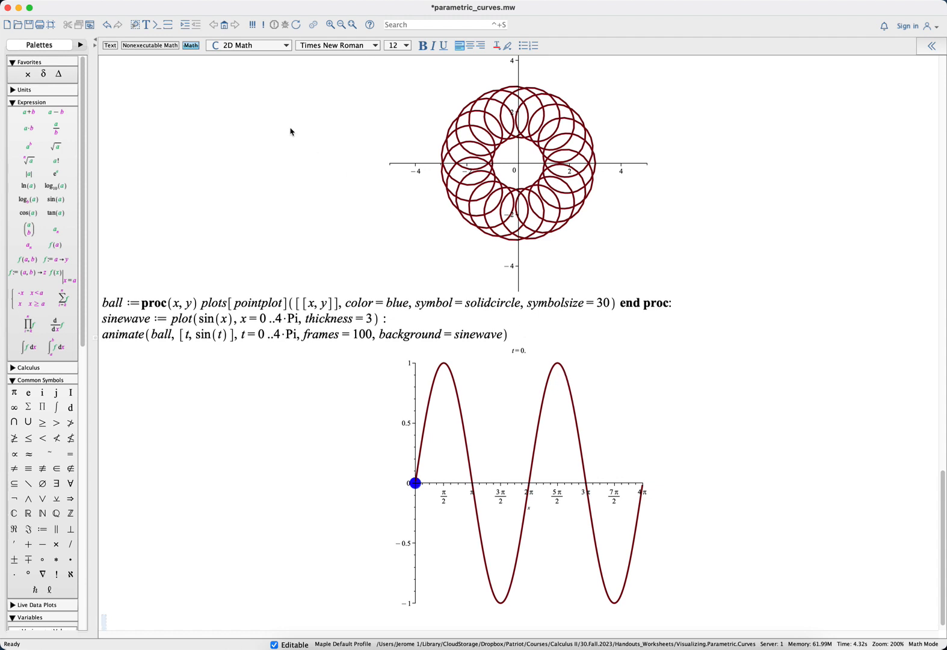
Step: Play the ball animation over the sine curve at 5 FPS and scrub it back to frame 1
click(493, 402)
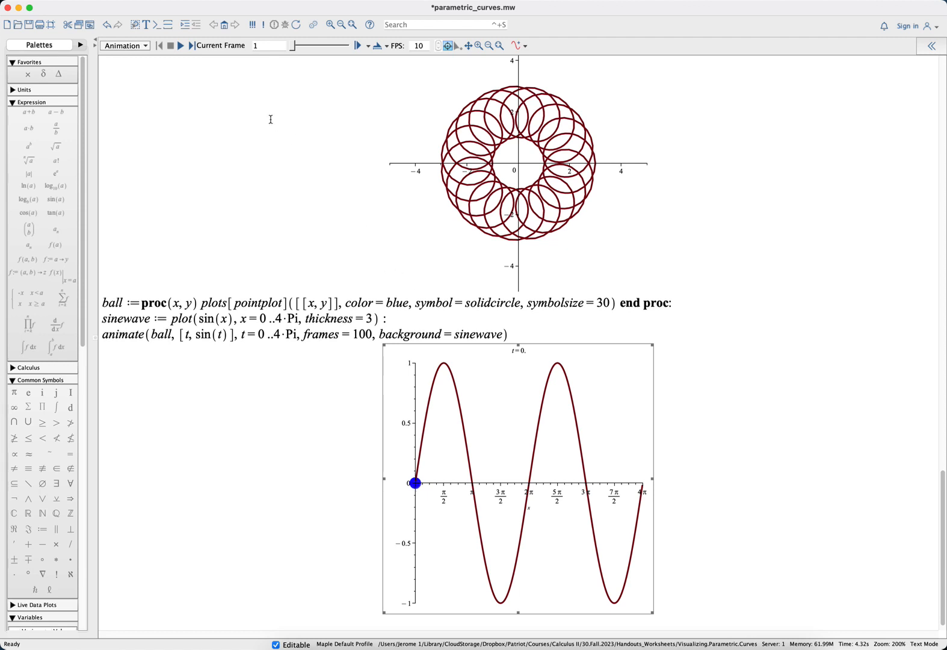
click(438, 49)
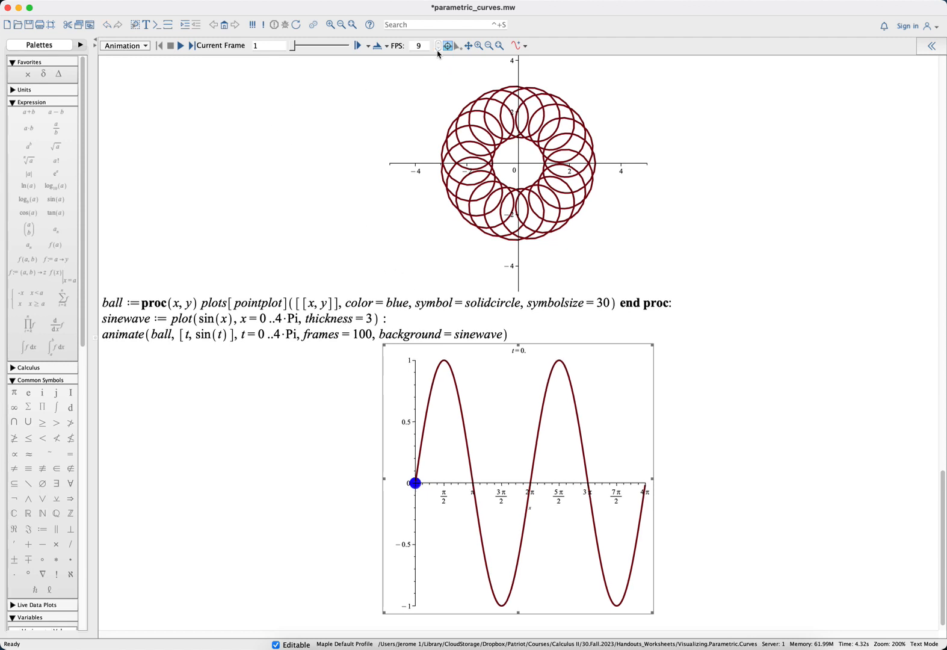
click(438, 49)
click(439, 49)
click(439, 49)
click(181, 48)
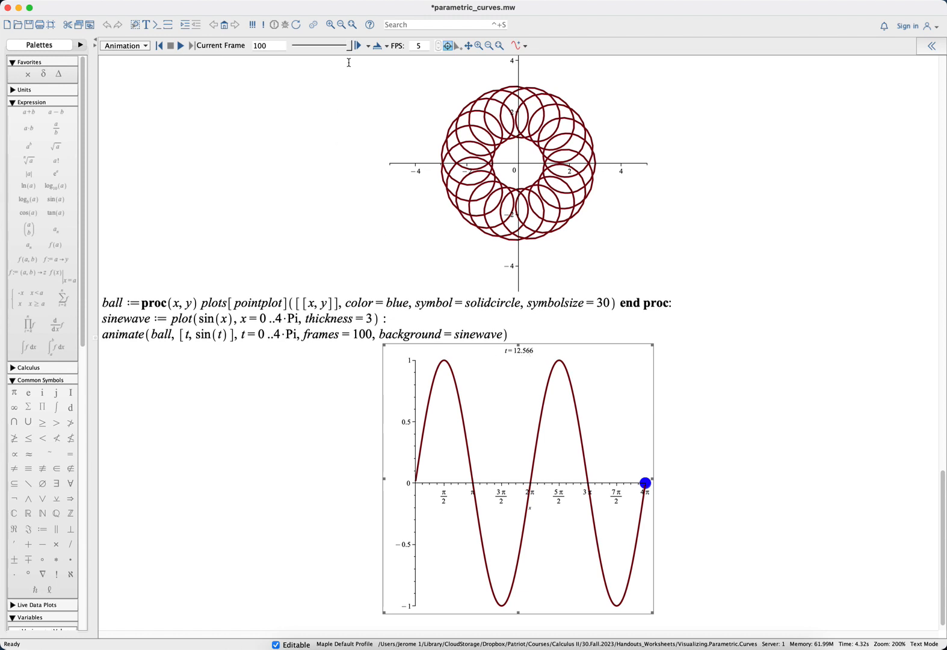
drag(347, 48, 293, 50)
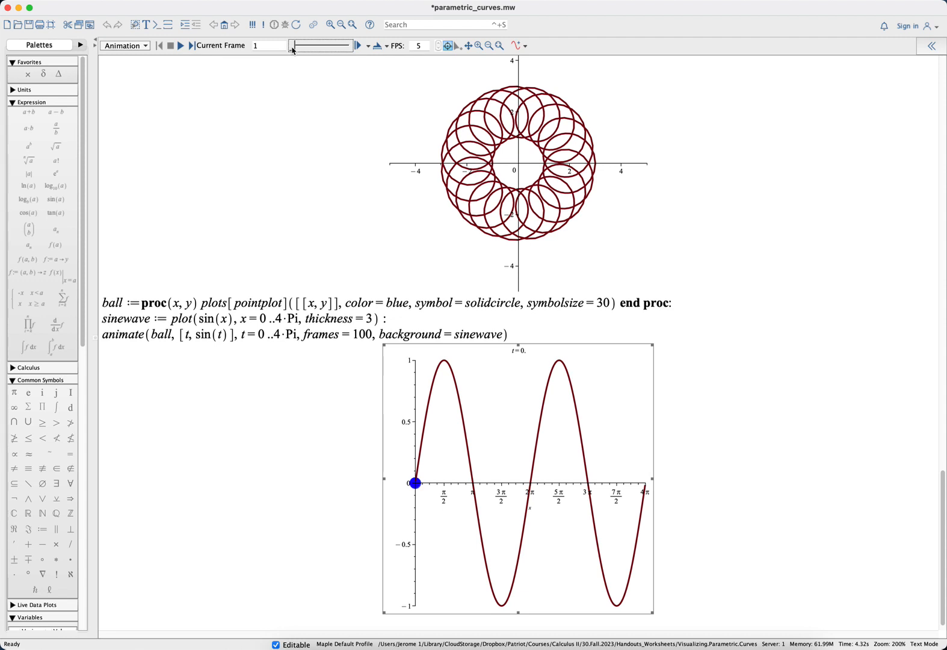
Step: Review the earlier looping-circle and t + cos(2t), t − sin(4t) animations and the static plot command above them
scroll(417, 276, up, 3)
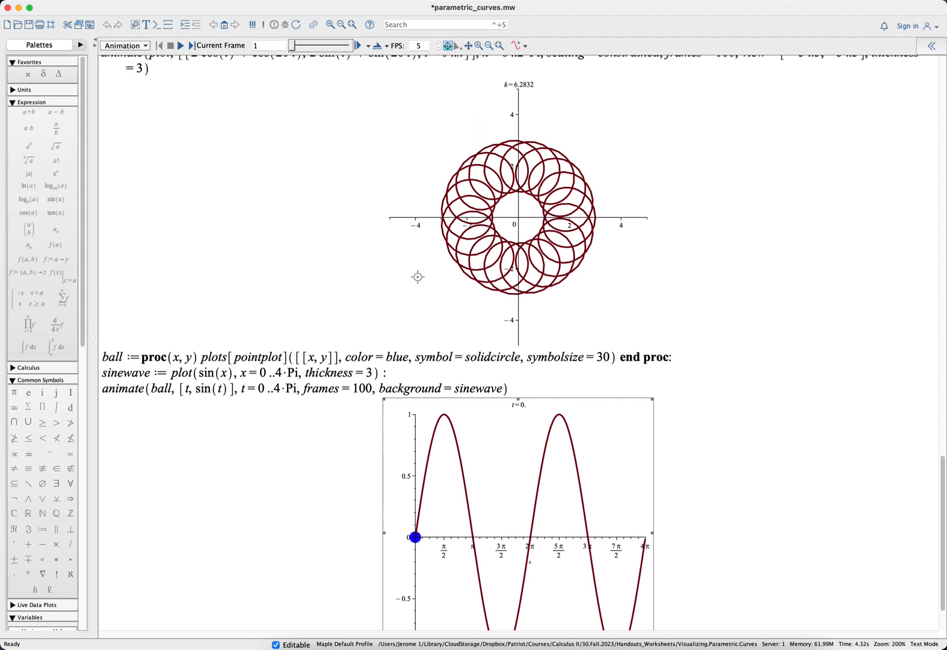
scroll(417, 277, up, 9)
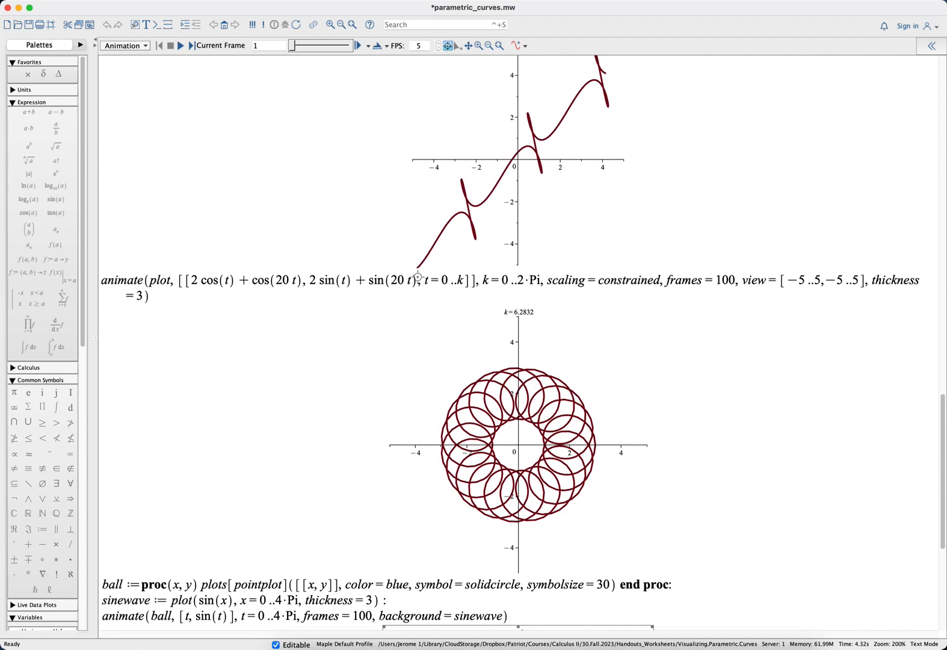
scroll(417, 277, up, 7)
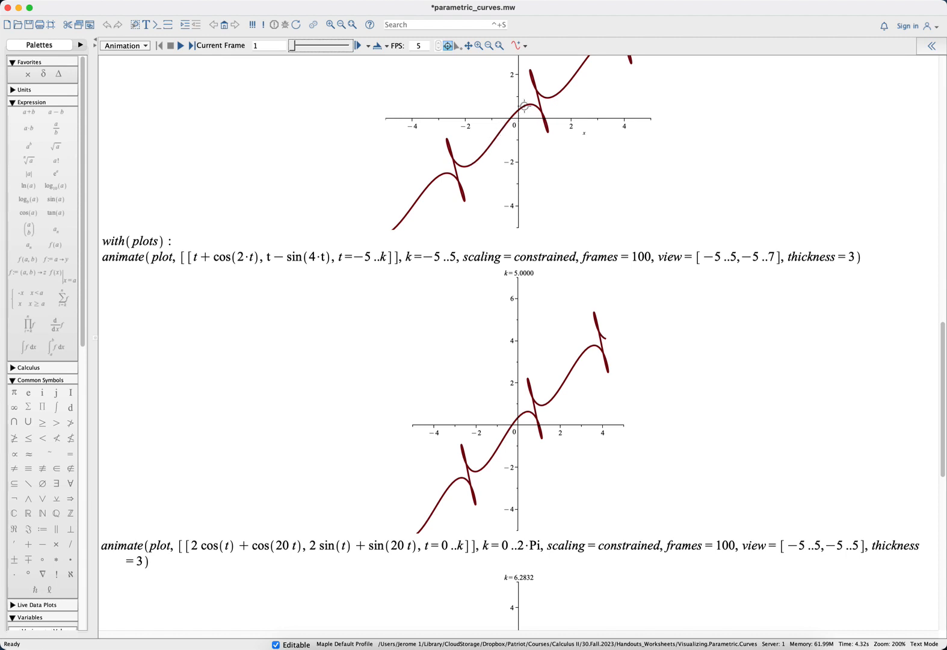
scroll(496, 166, up, 1)
scroll(495, 166, up, 5)
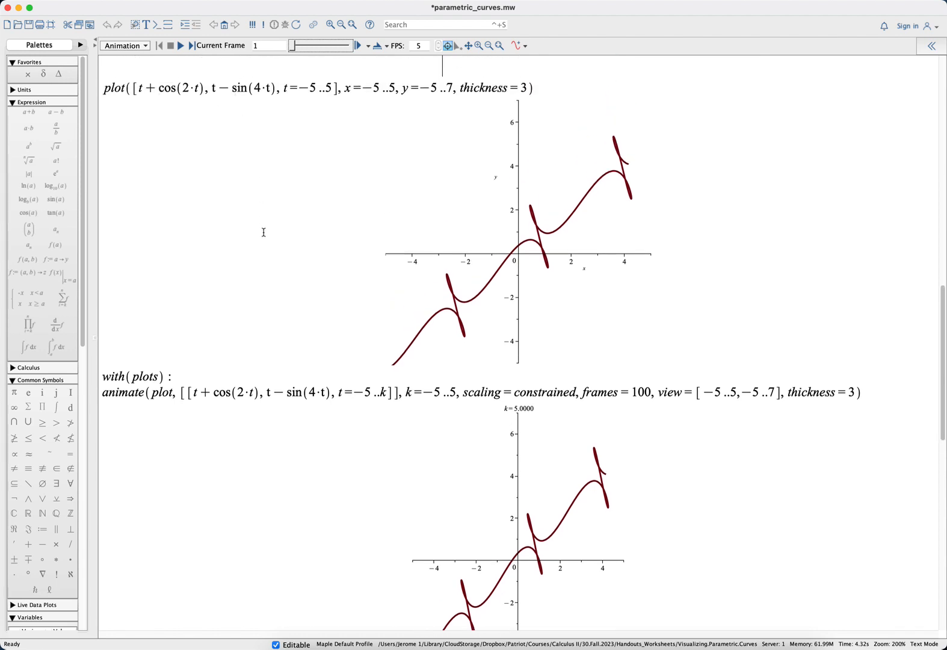
scroll(263, 232, up, 5)
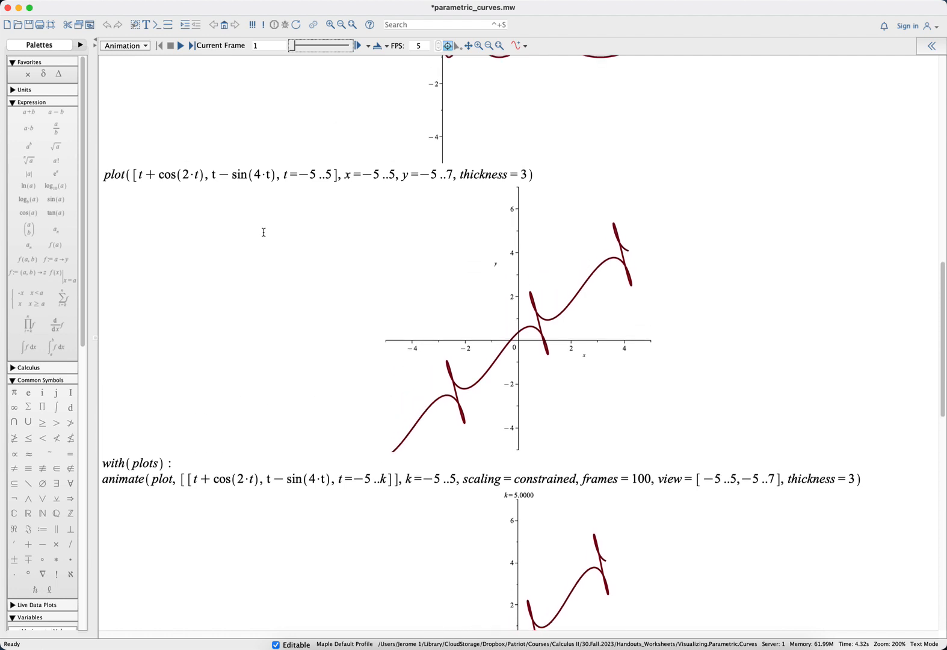